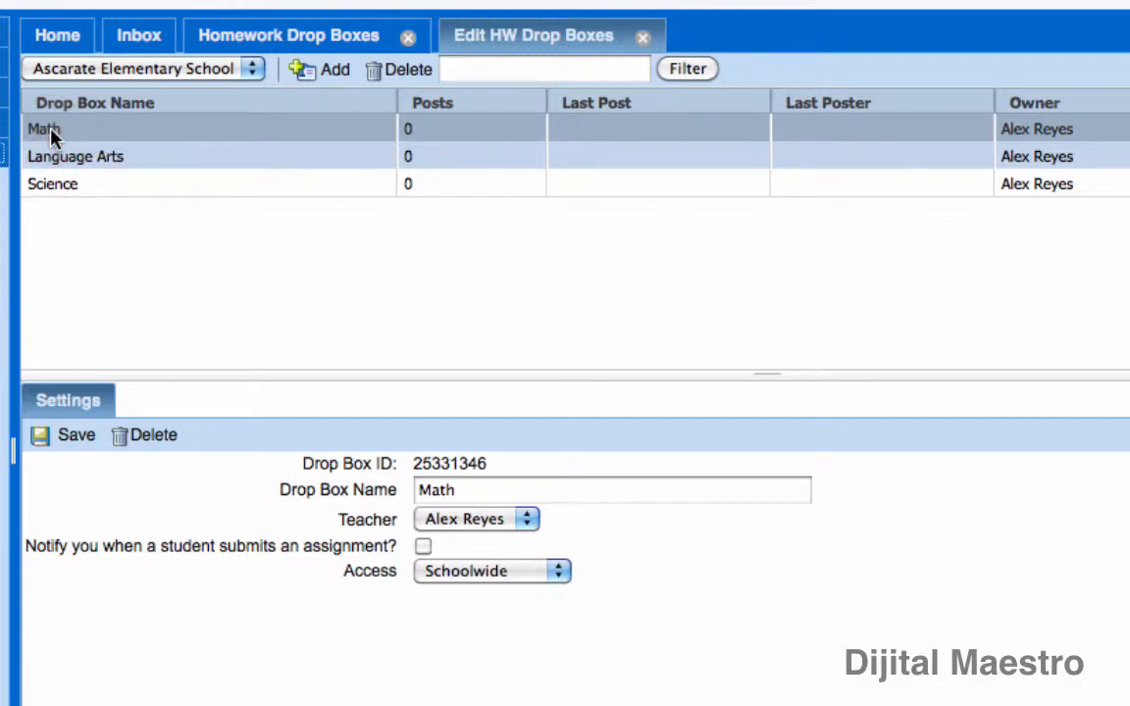
# Open the Math drop box and start a new assignment folder with the subject "Homework".
pyautogui.moveTo(51, 131); pyautogui.dragTo(55, 142)
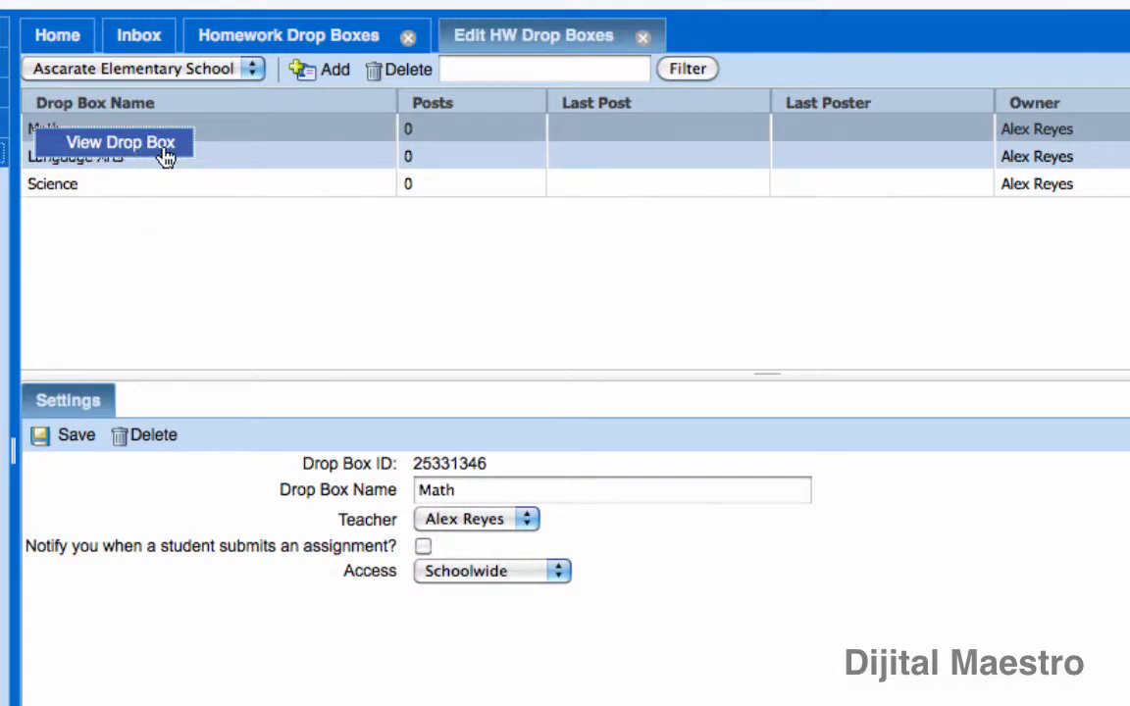
pyautogui.click(133, 155)
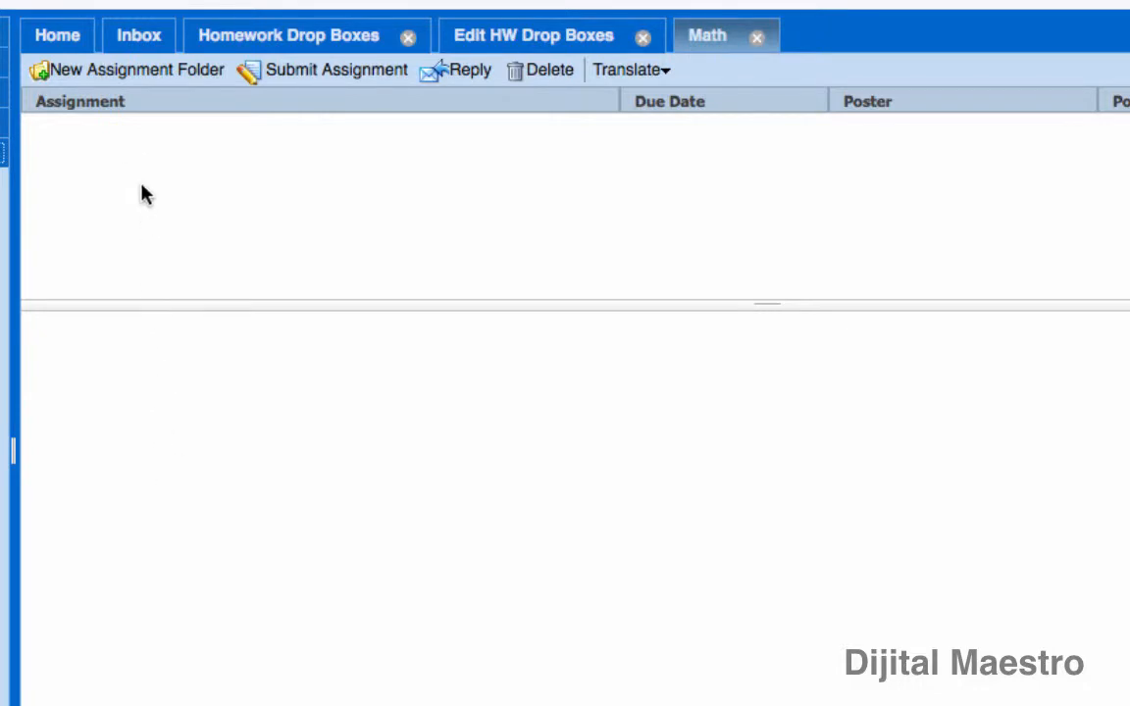
pyautogui.click(87, 79)
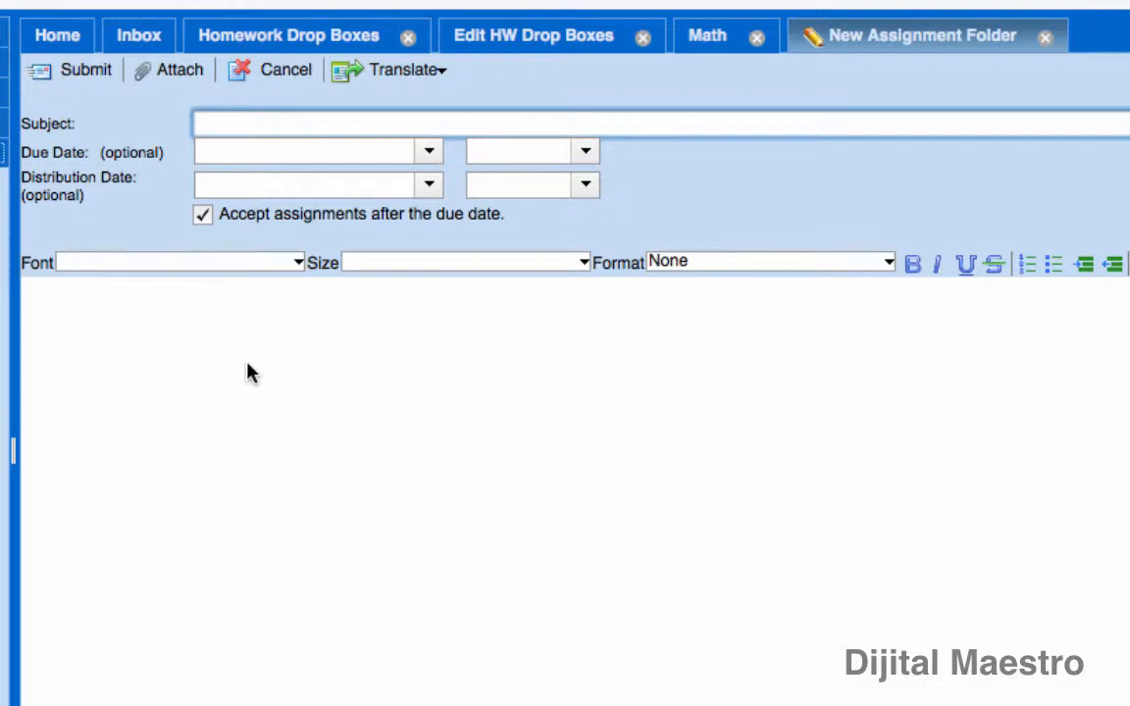
pyautogui.write('Homework')
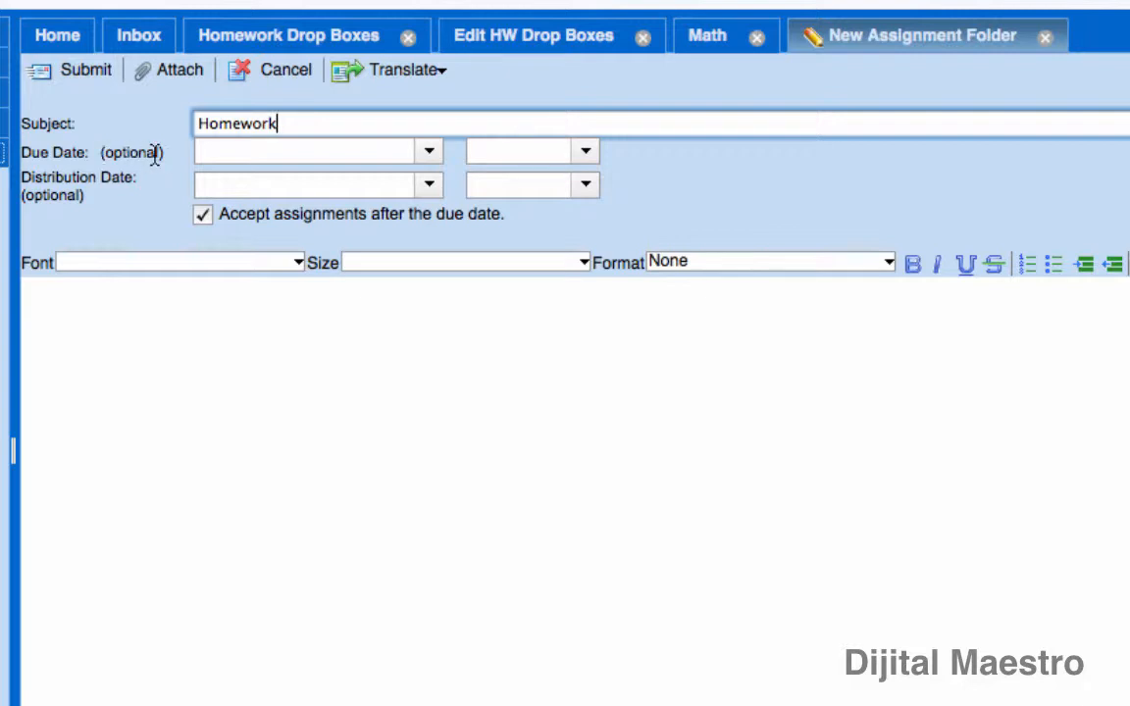
# Set the Homework folder's due date to 7/15/2011 at 4:00 PM.
pyautogui.click(428, 155)
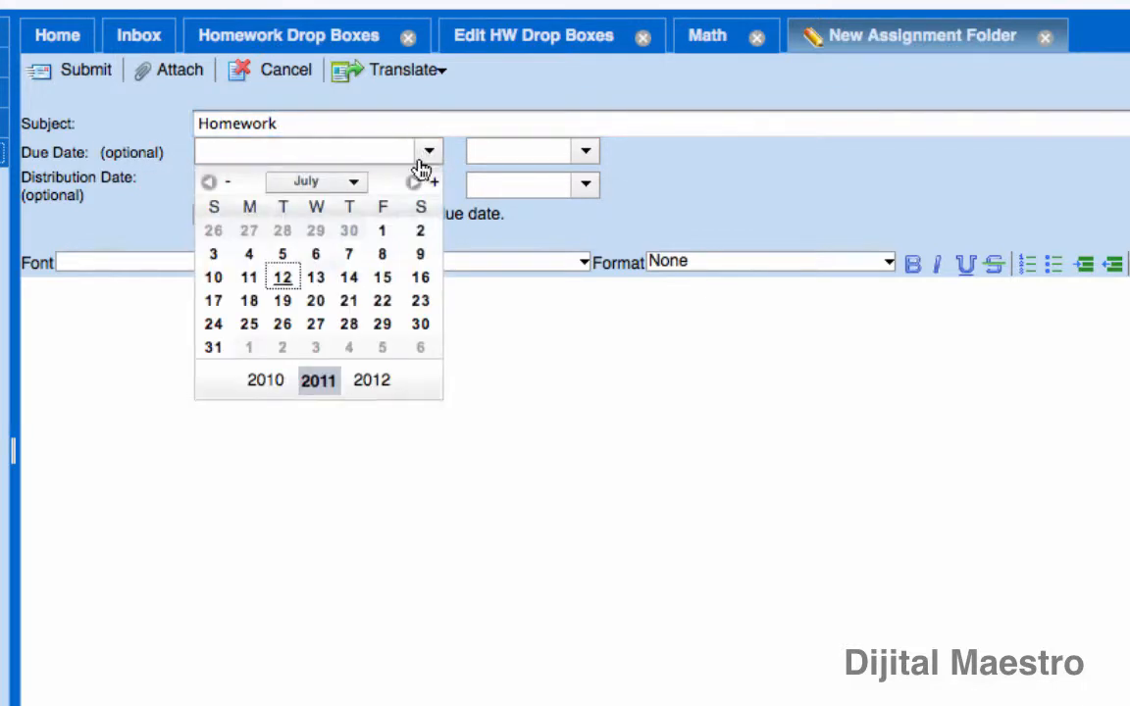
pyautogui.click(389, 281)
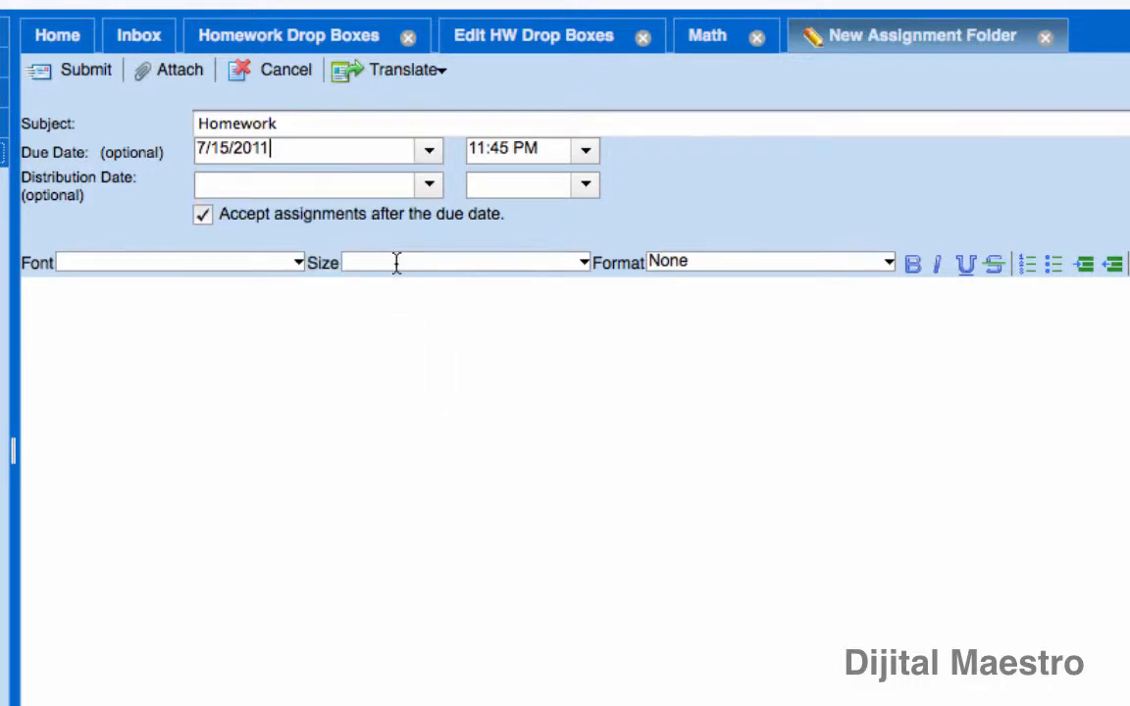
pyautogui.click(586, 153)
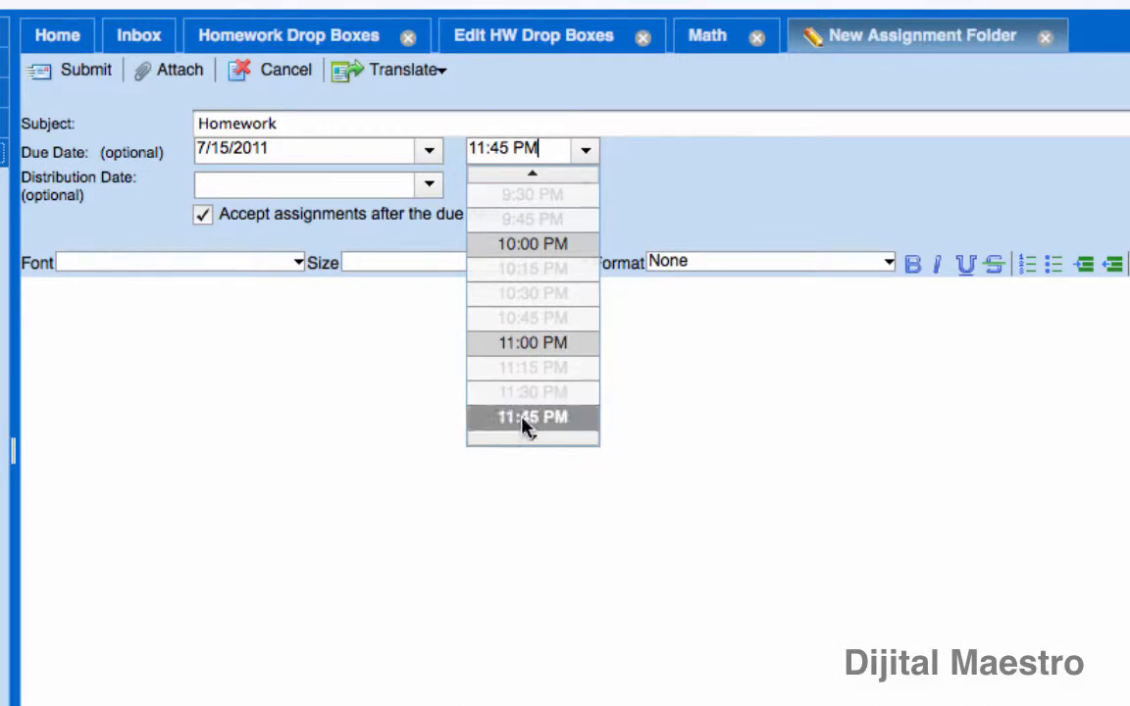
pyautogui.click(547, 149)
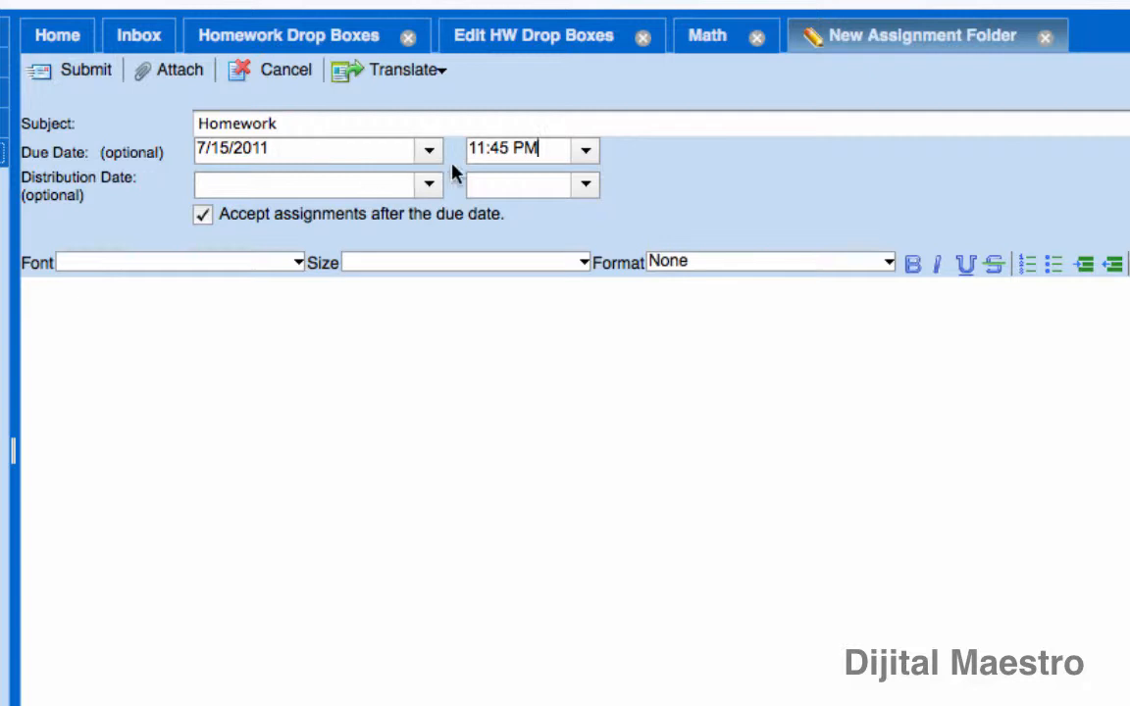
pyautogui.press('BackSpace')
pyautogui.press('BackSpace')
pyautogui.press('BackSpace')
pyautogui.press('BackSpace')
pyautogui.press('BackSpace')
pyautogui.press('BackSpace')
pyautogui.press('BackSpace')
pyautogui.press('BackSpace')
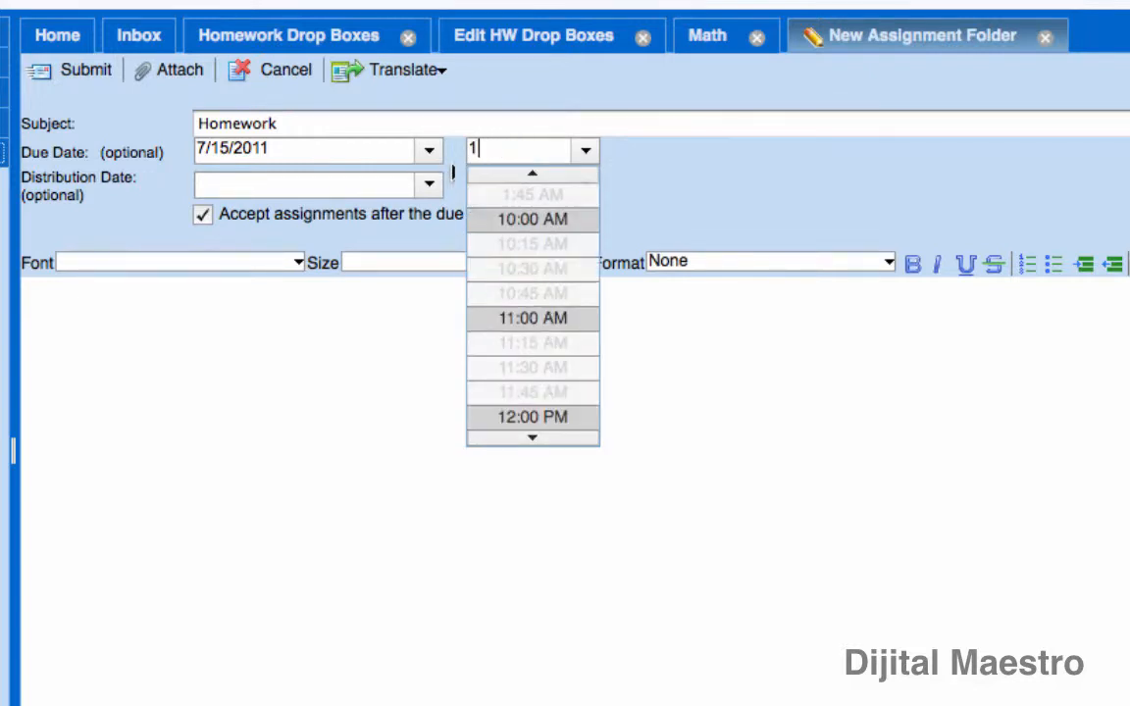
pyautogui.write('4')
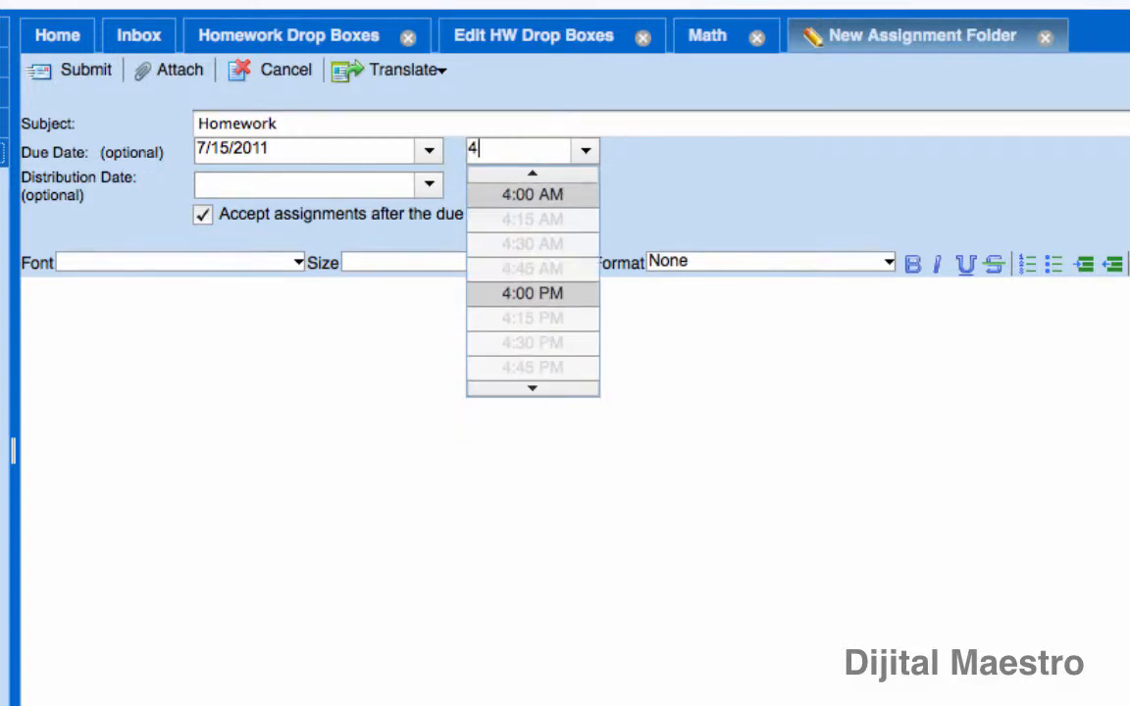
pyautogui.write(':00 PM')
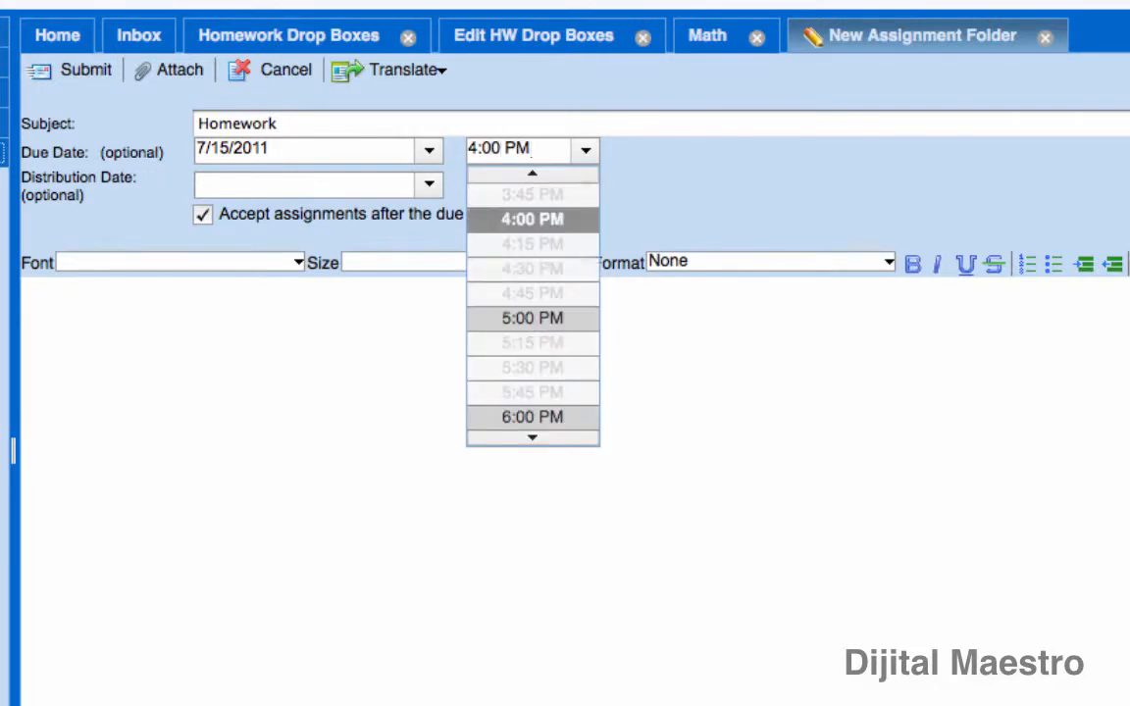
pyautogui.click(675, 343)
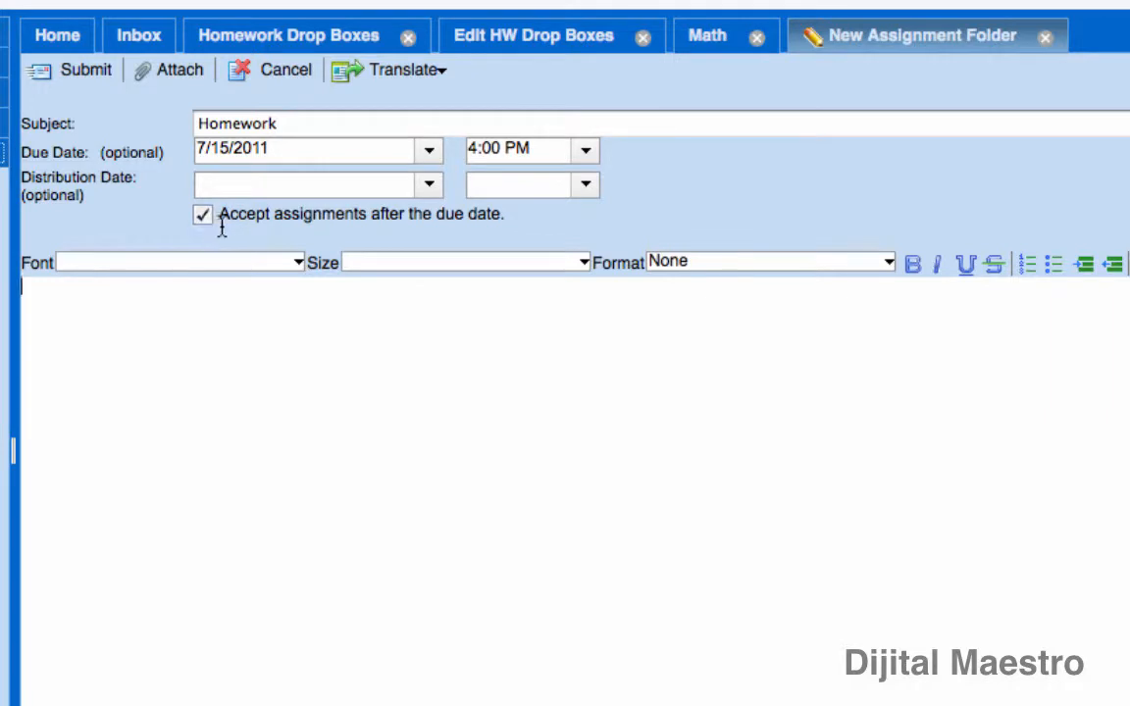
# Turn off accepting assignments after the due date, and clear the due date and time.
pyautogui.moveTo(222, 221); pyautogui.dragTo(476, 234)
pyautogui.click(203, 216)
pyautogui.doubleClick(293, 148)
pyautogui.press('BackSpace')
pyautogui.press('BackSpace')
pyautogui.press('BackSpace')
pyautogui.press('BackSpace')
pyautogui.press('BackSpace')
pyautogui.press('BackSpace')
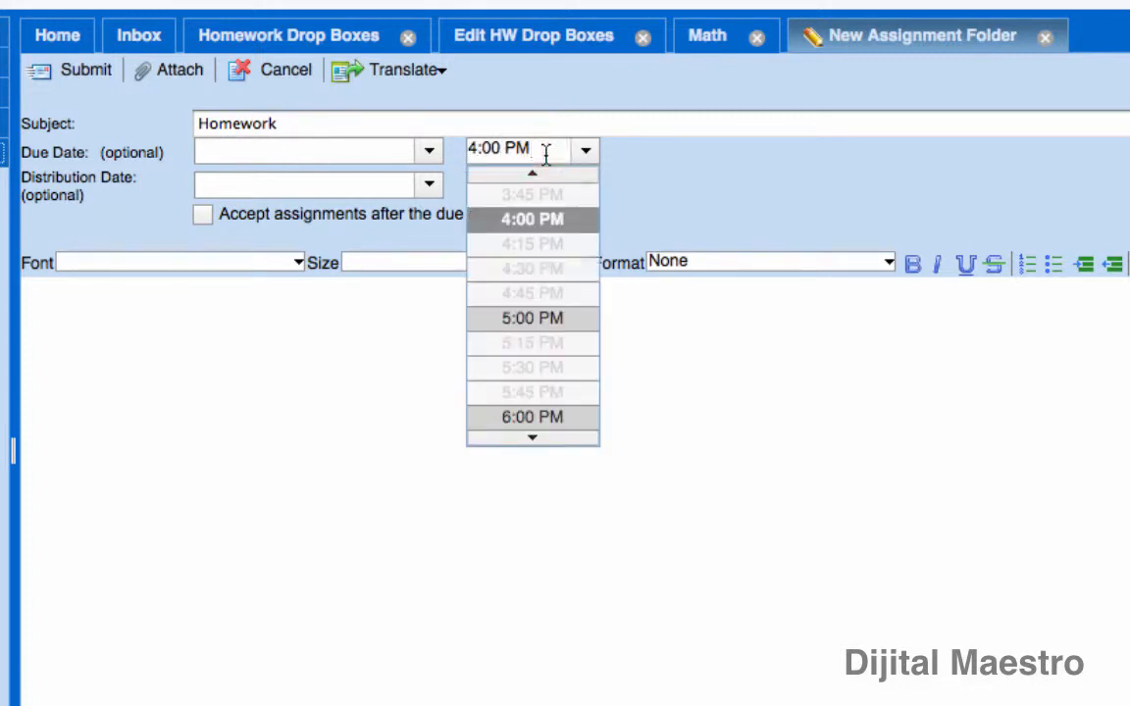
pyautogui.press('BackSpace')
pyautogui.press('BackSpace')
pyautogui.press('BackSpace')
pyautogui.press('BackSpace')
pyautogui.press('BackSpace')
pyautogui.press('BackSpace')
pyautogui.press('BackSpace')
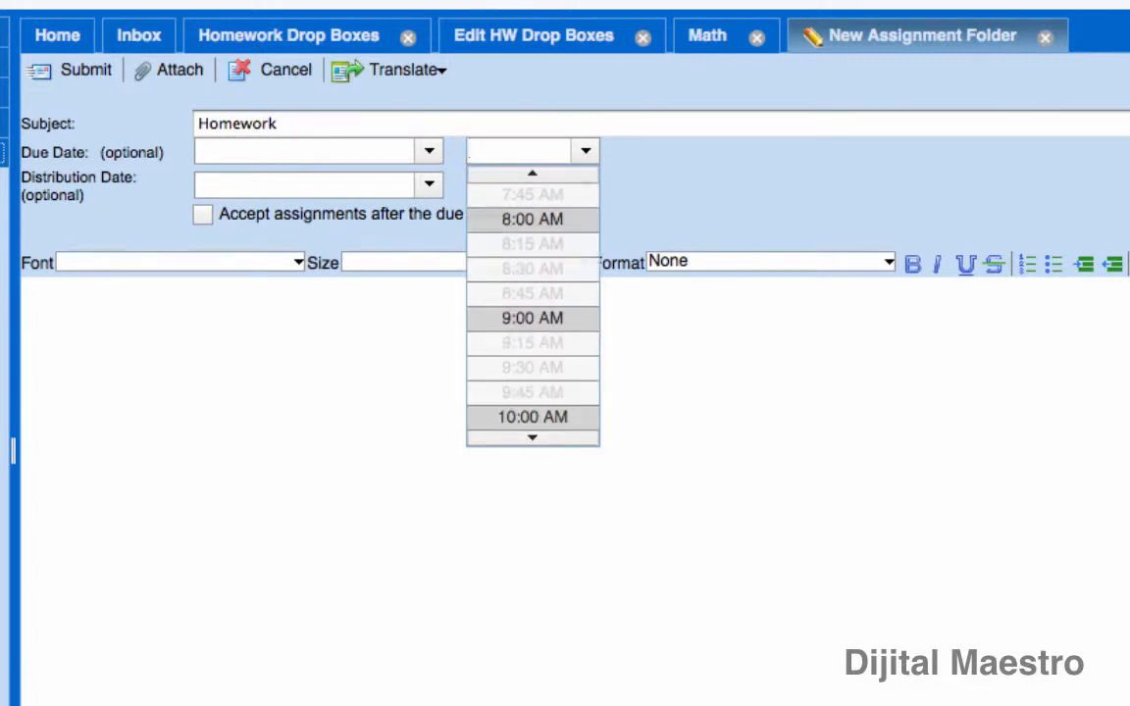
pyautogui.click(731, 199)
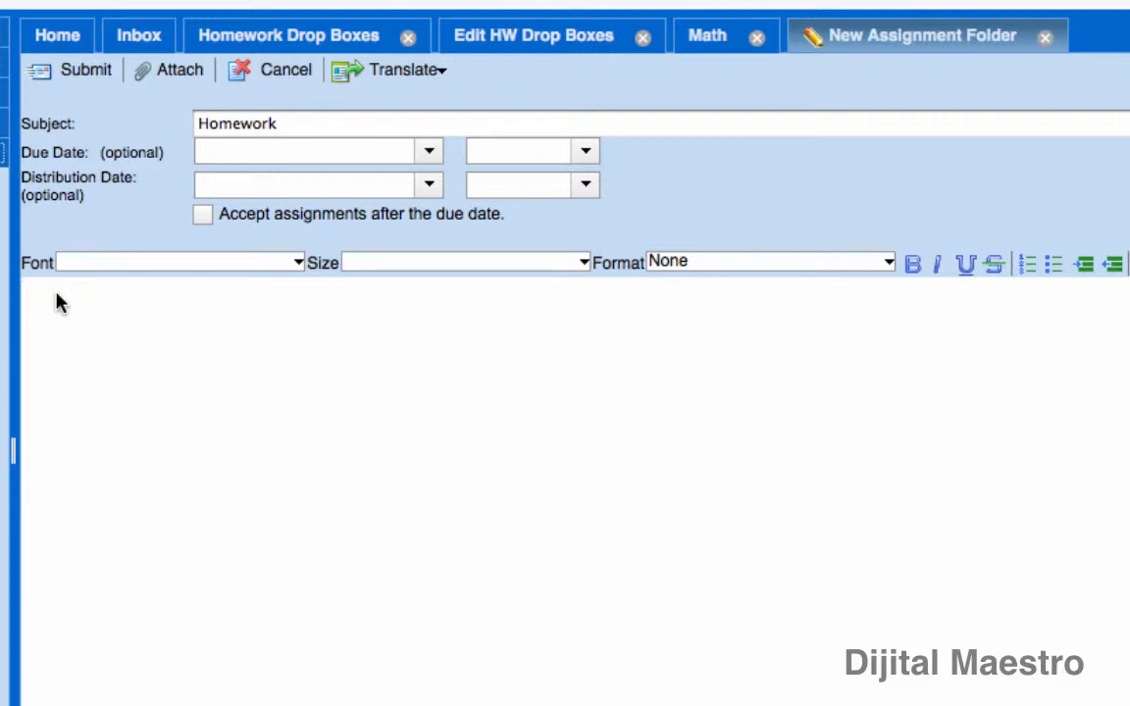
# Add the instructions "Please remember to include your name and student ID on all assignments." and submit the Homework folder.
pyautogui.write('Please remember to include your name and student ID on all assignments.')
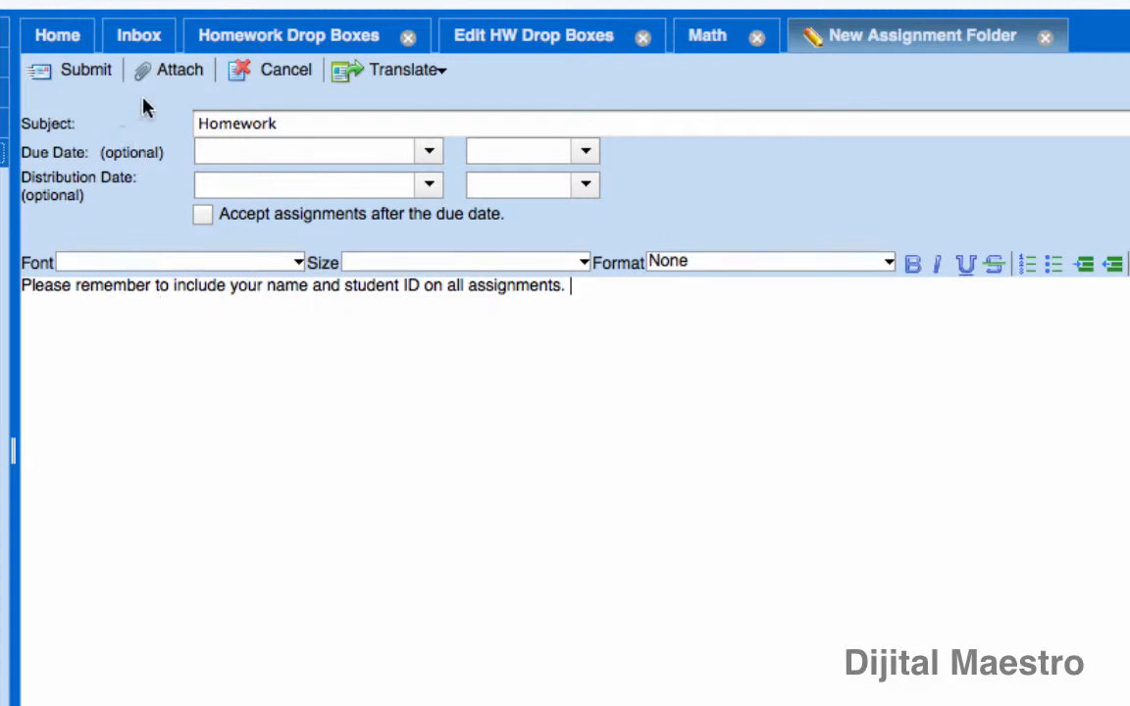
pyautogui.click(78, 77)
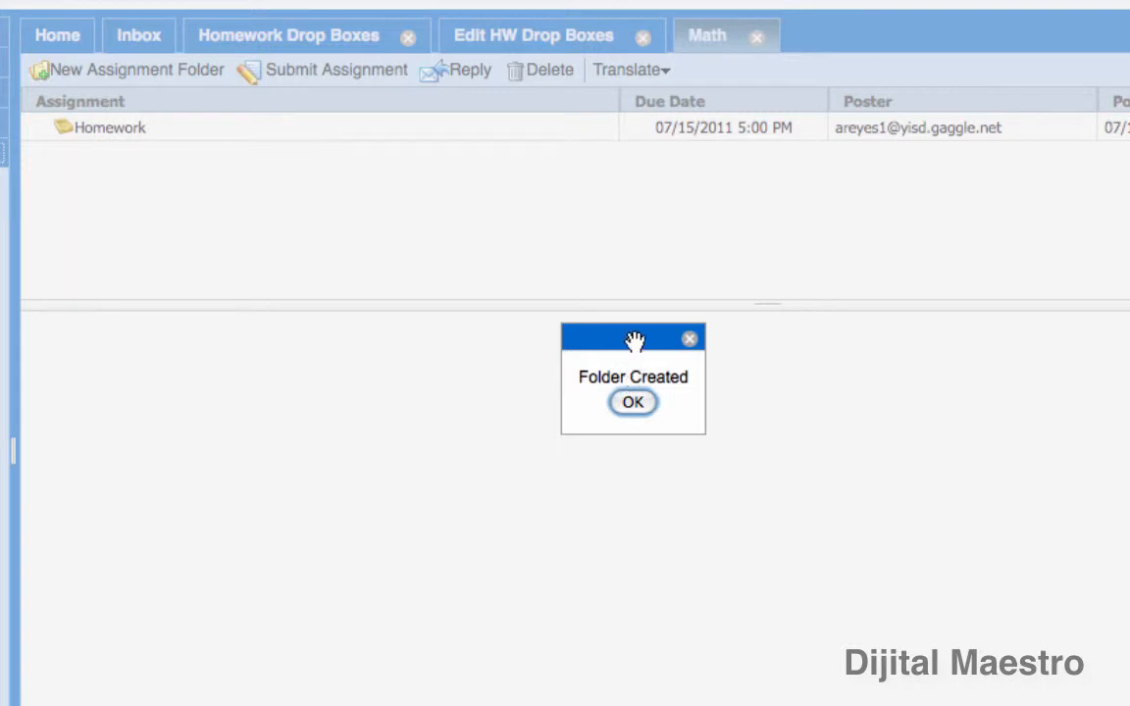
pyautogui.click(642, 403)
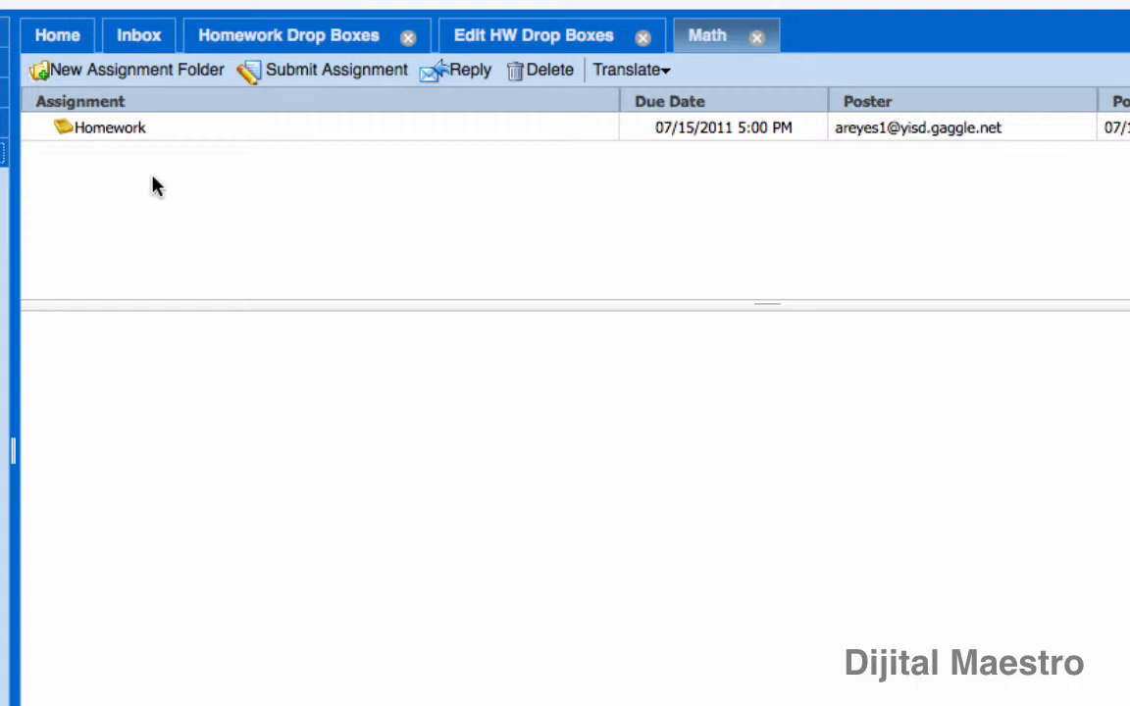
# Create a second assignment folder titled "Daily assignments" with the instructions "Always include your name in all assignments.".
pyautogui.click(100, 78)
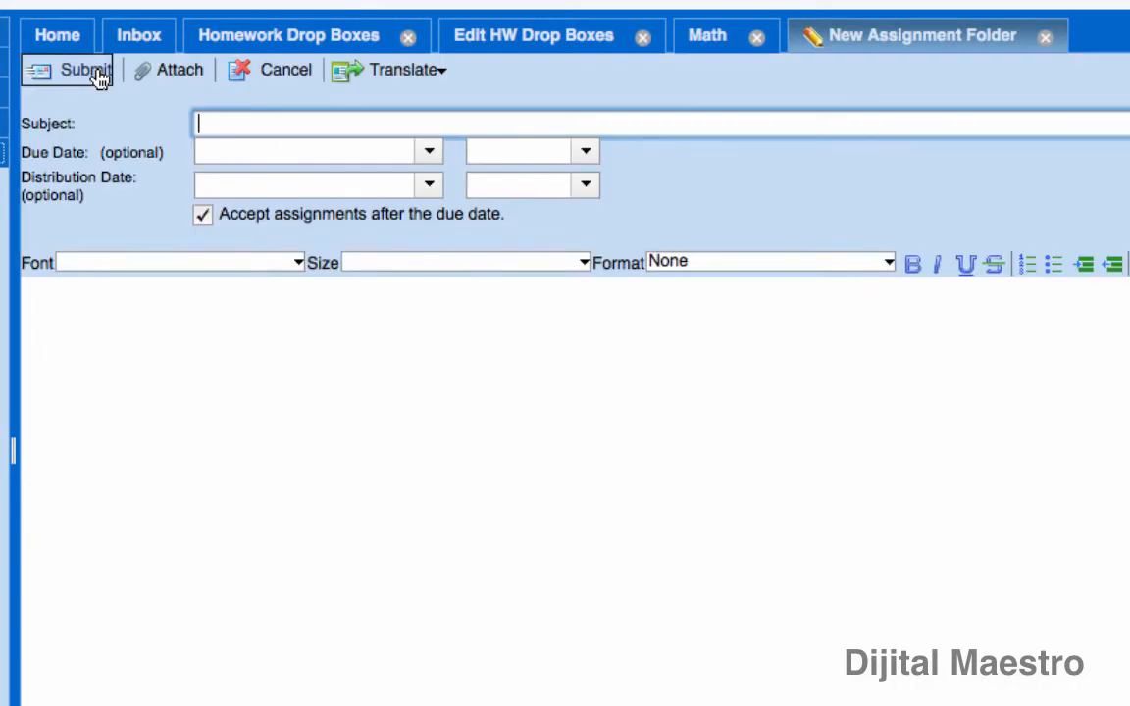
pyautogui.write('Daily assign')
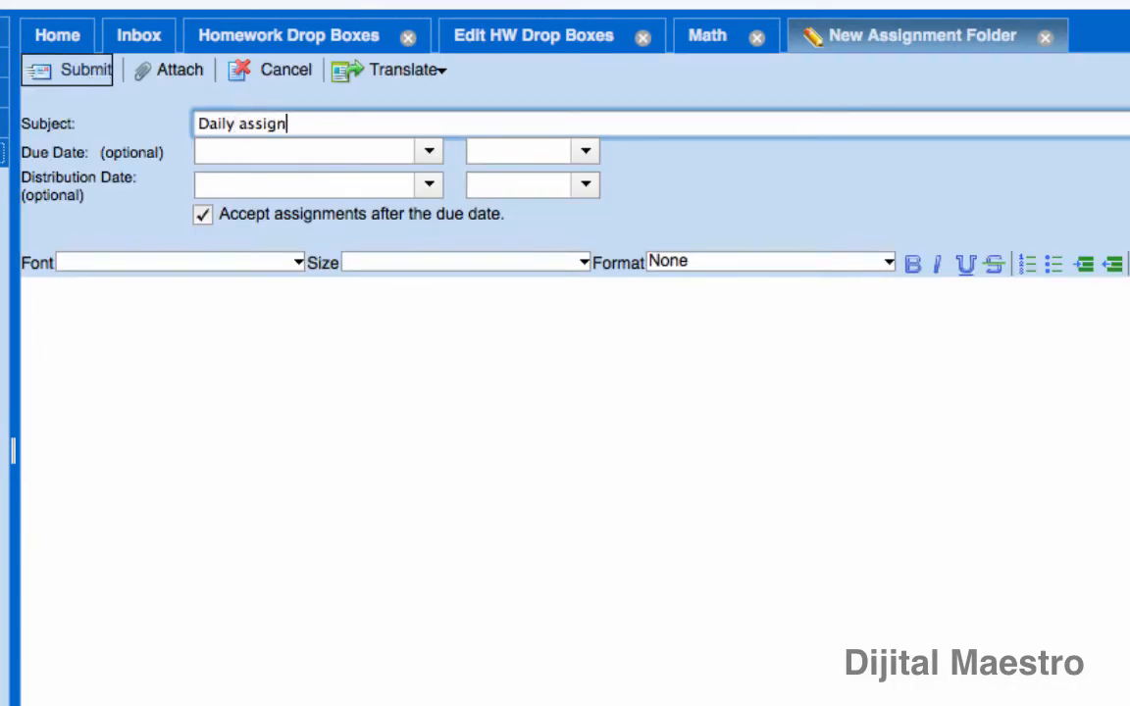
pyautogui.write('ments')
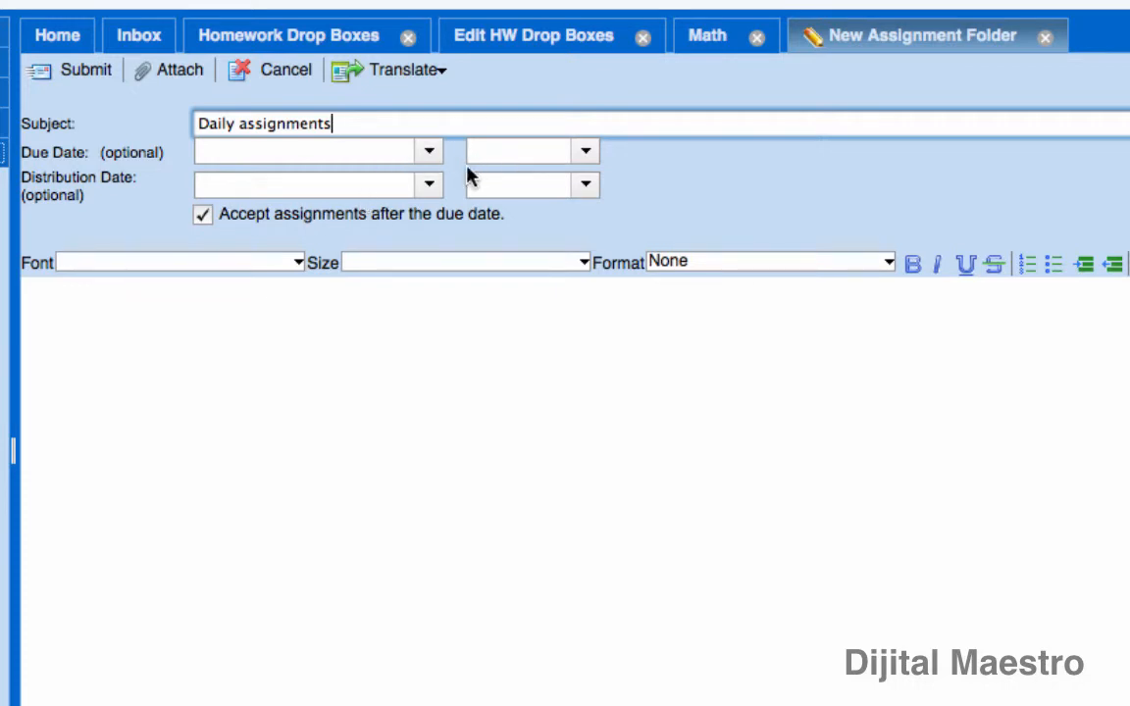
pyautogui.click(72, 316)
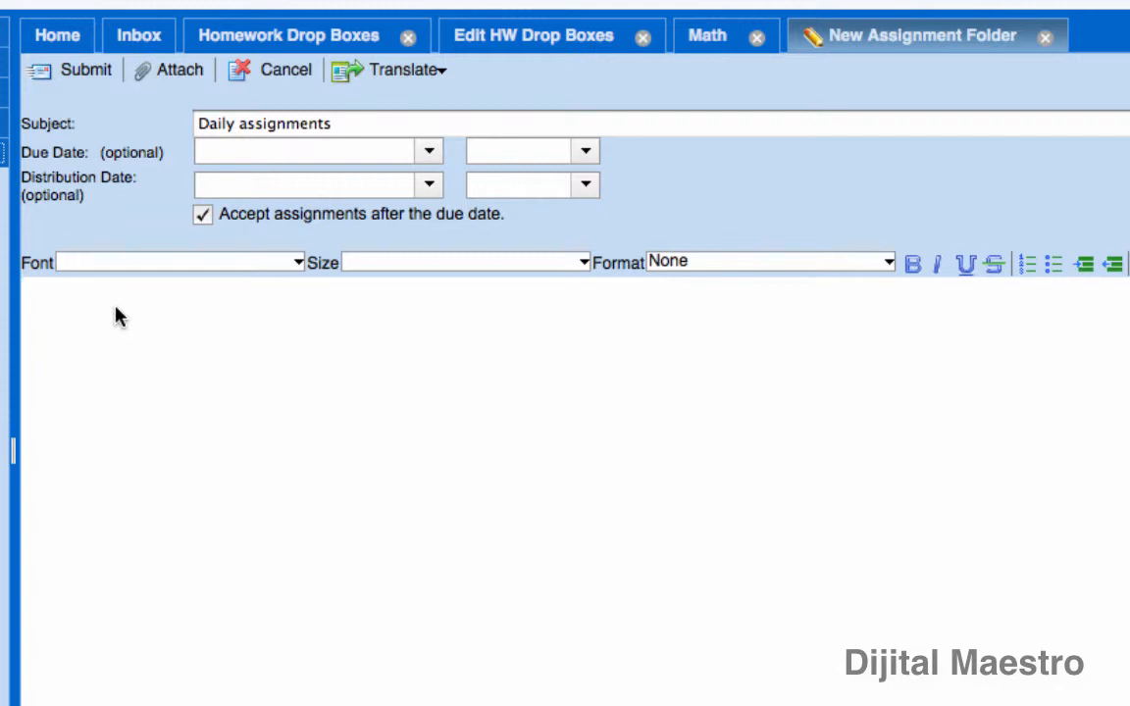
pyautogui.write('Always include your name in all assignments.')
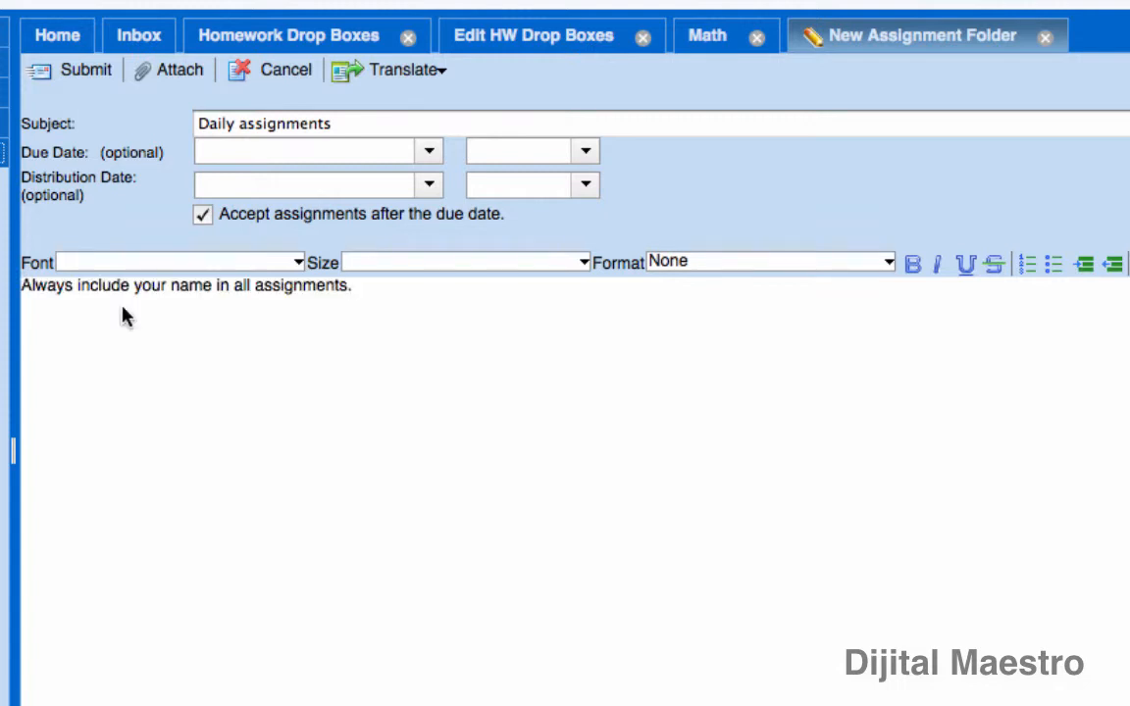
pyautogui.click(85, 78)
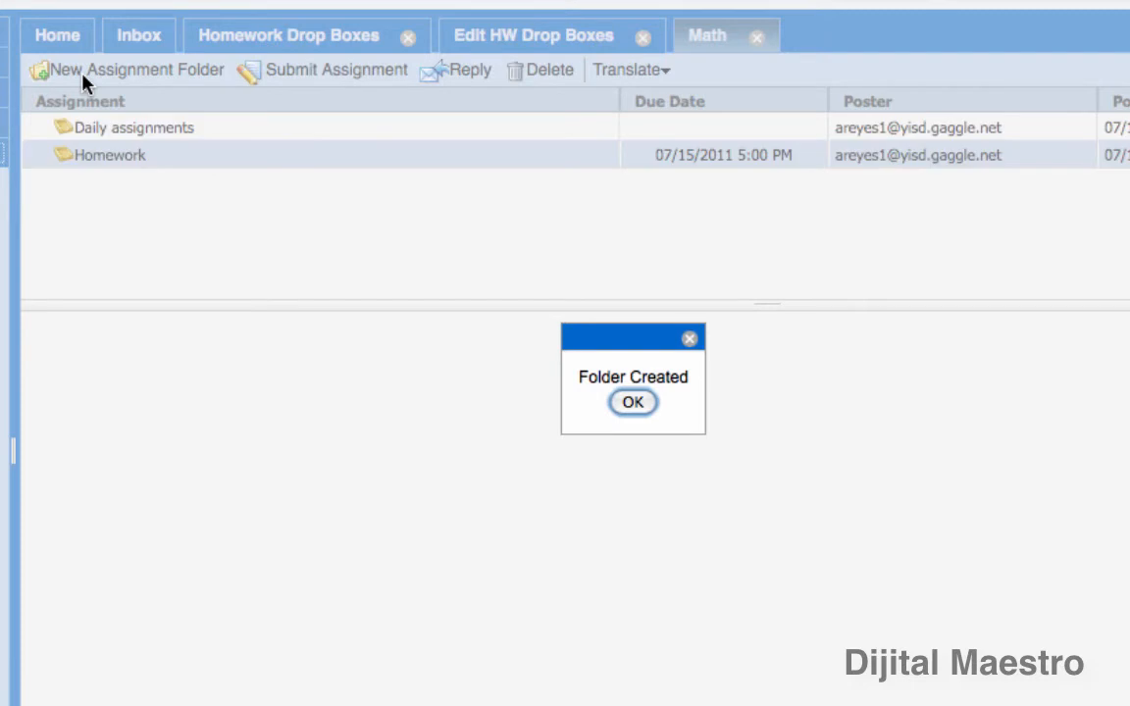
pyautogui.click(633, 404)
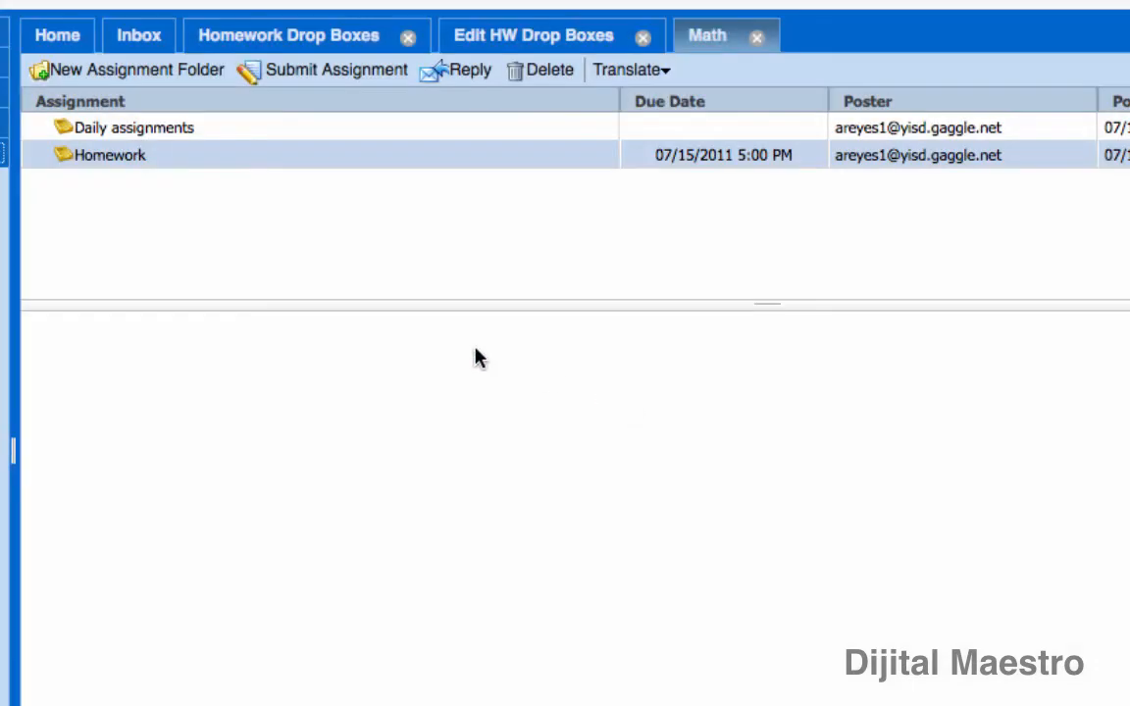
# Review the instructions of the Daily assignments and Homework folders.
pyautogui.click(173, 133)
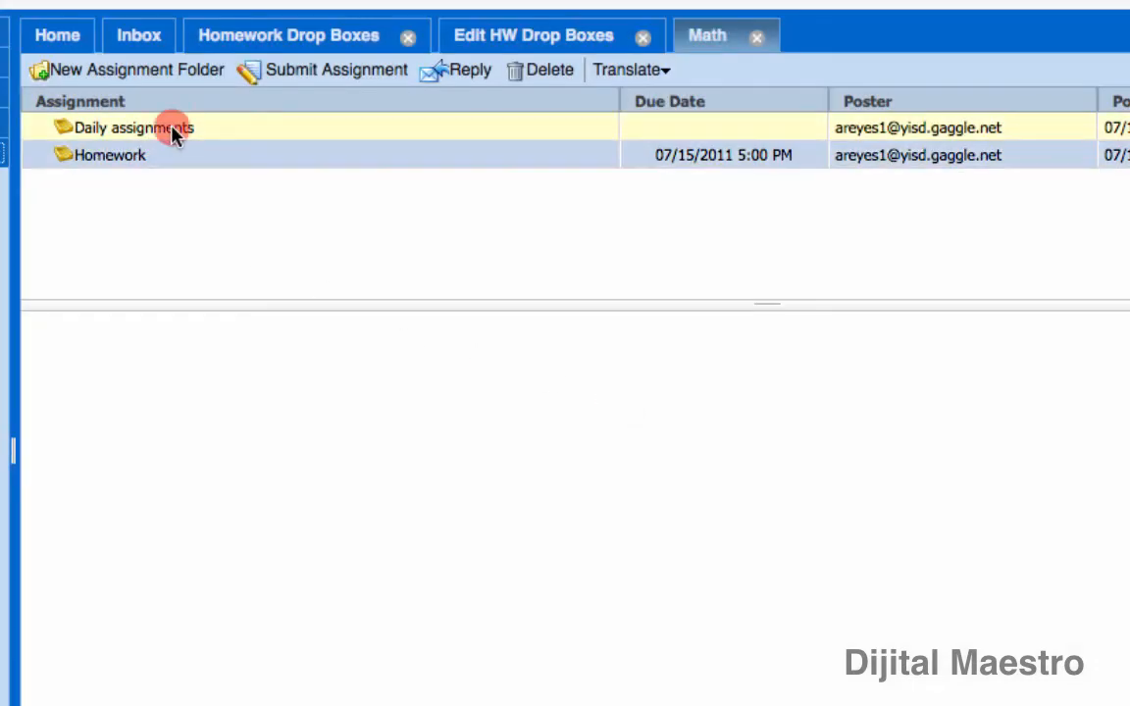
pyautogui.click(126, 165)
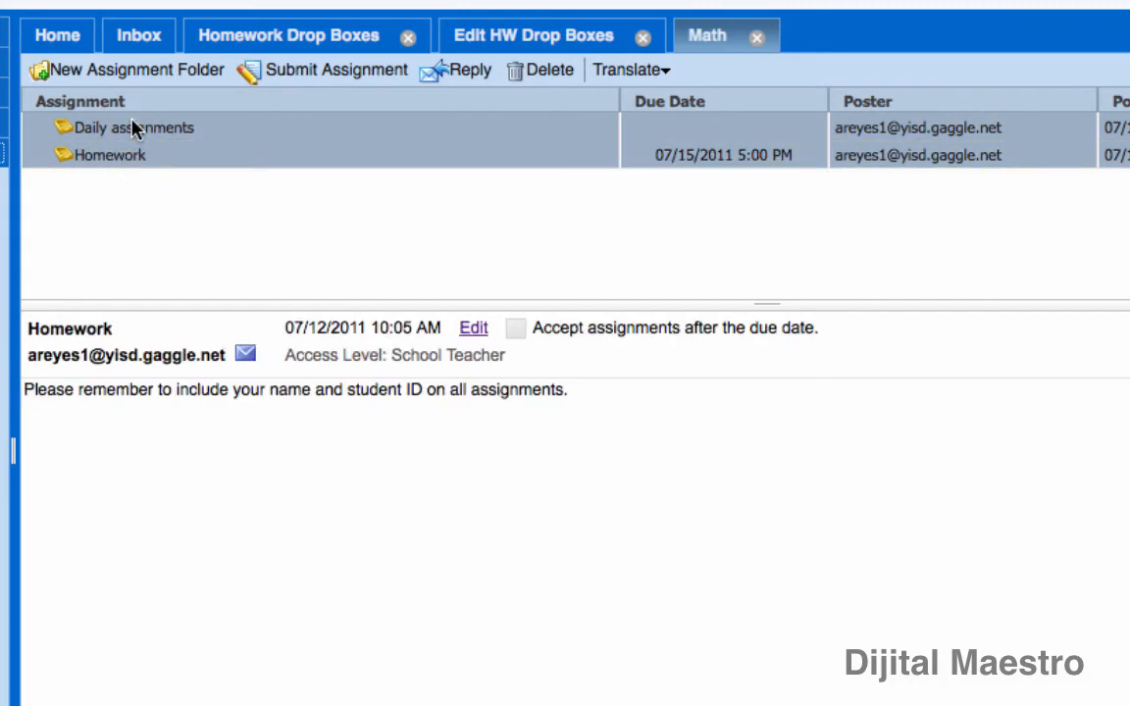
pyautogui.click(133, 137)
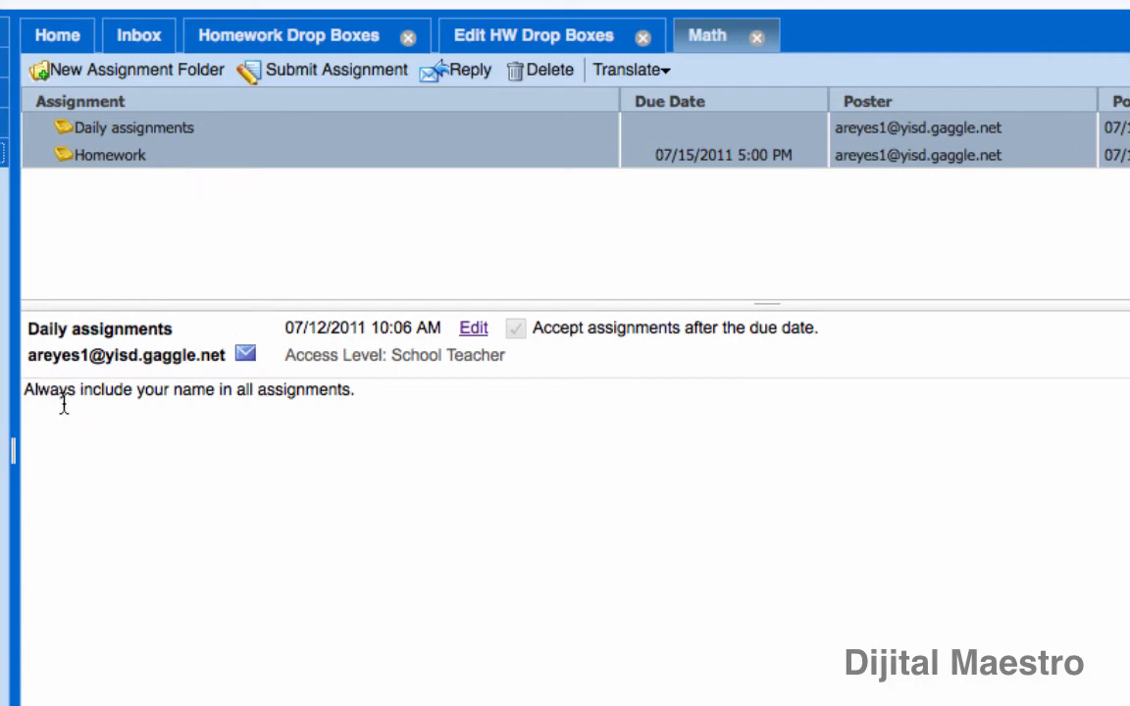
pyautogui.moveTo(356, 391); pyautogui.dragTo(8, 394)
pyautogui.click(155, 424)
# Return to the list of homework drop boxes and select the Language Arts drop box.
pyautogui.click(530, 39)
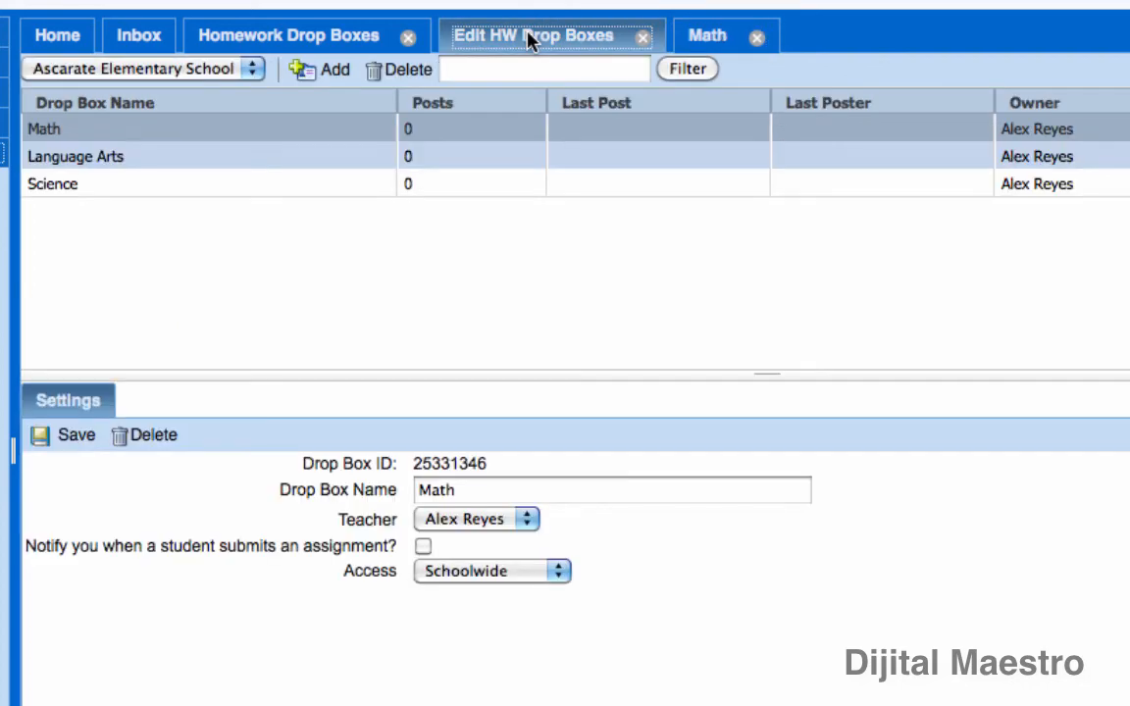
pyautogui.click(78, 160)
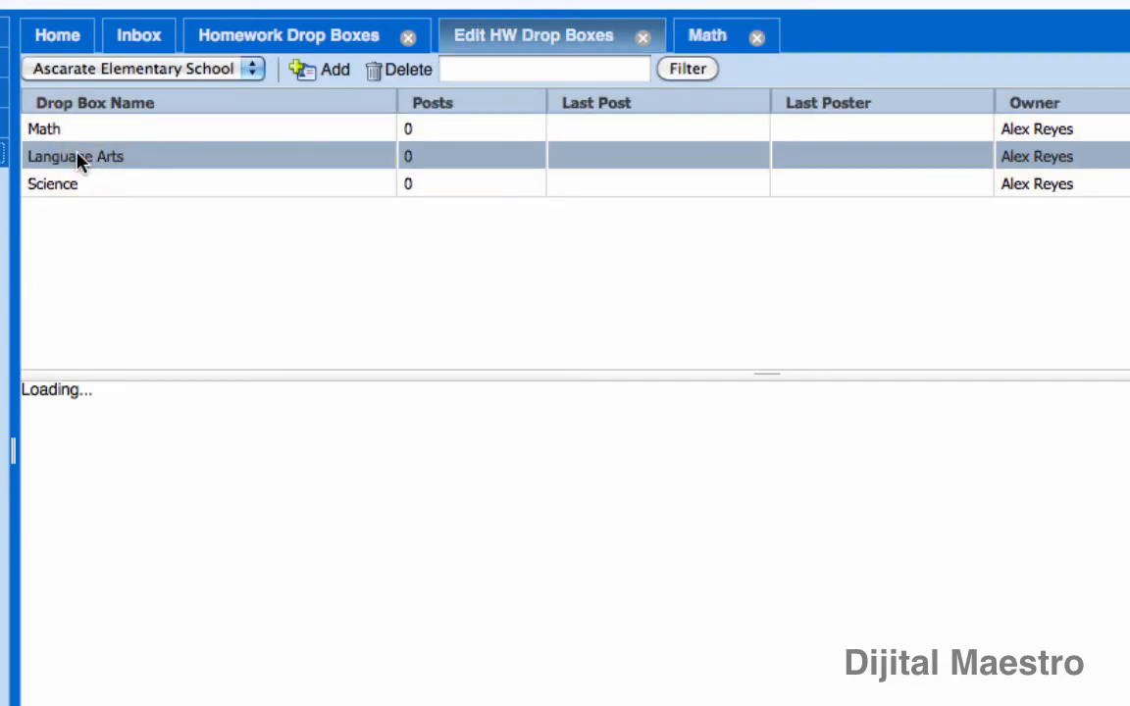